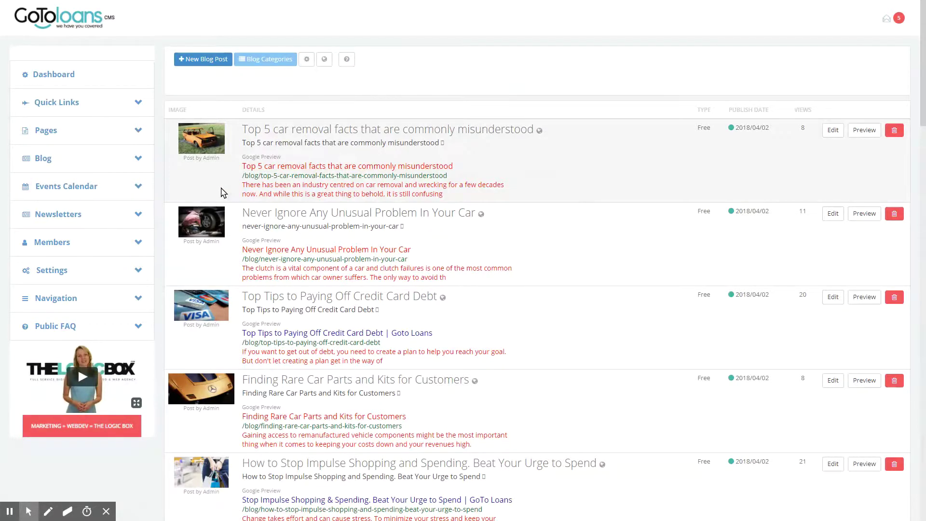
Set the meta description of the "Top Tips to Paying Off Credit Card Debt" post to "this is the description" and check its Google preview.
click(831, 297)
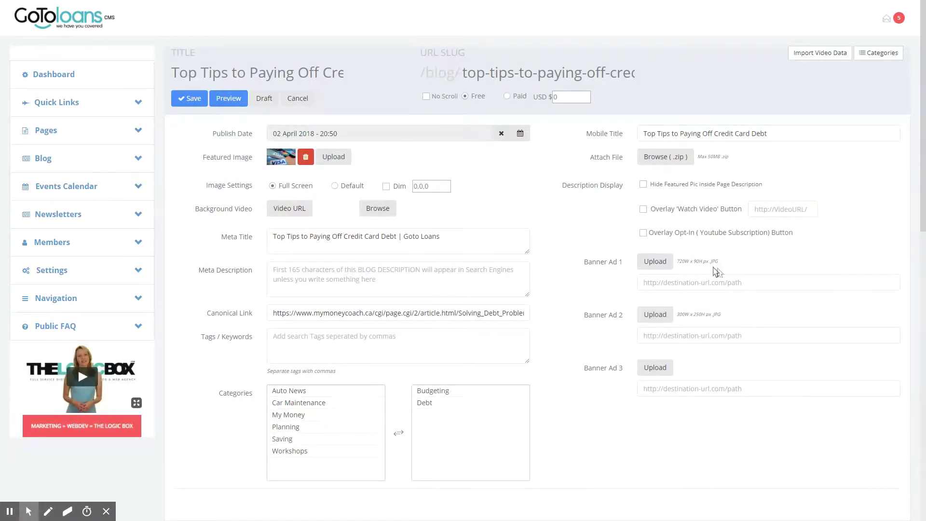
drag(222, 236, 265, 239)
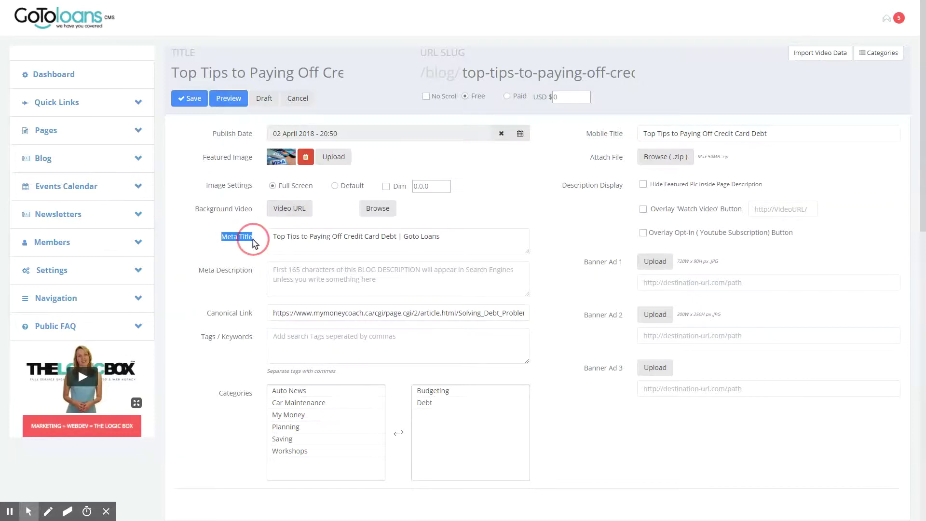
drag(200, 270, 268, 271)
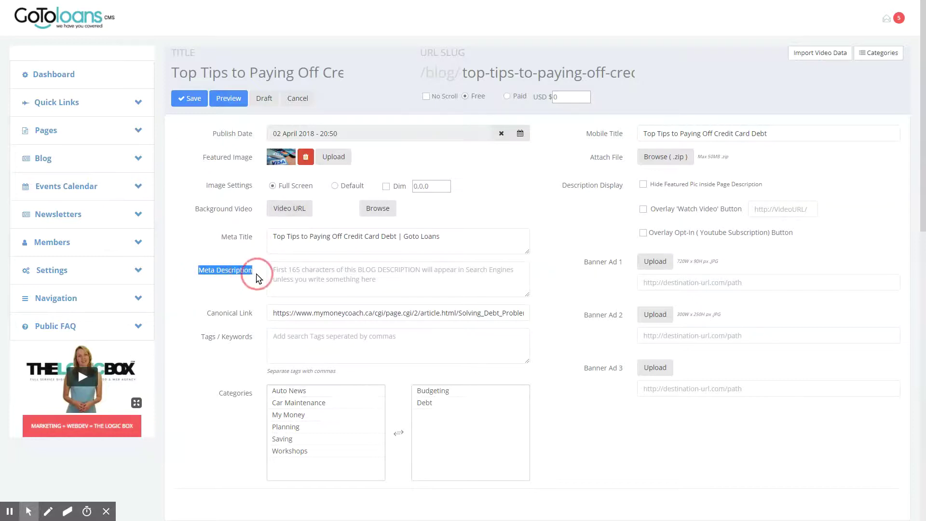
click(291, 270)
text(this is the description)
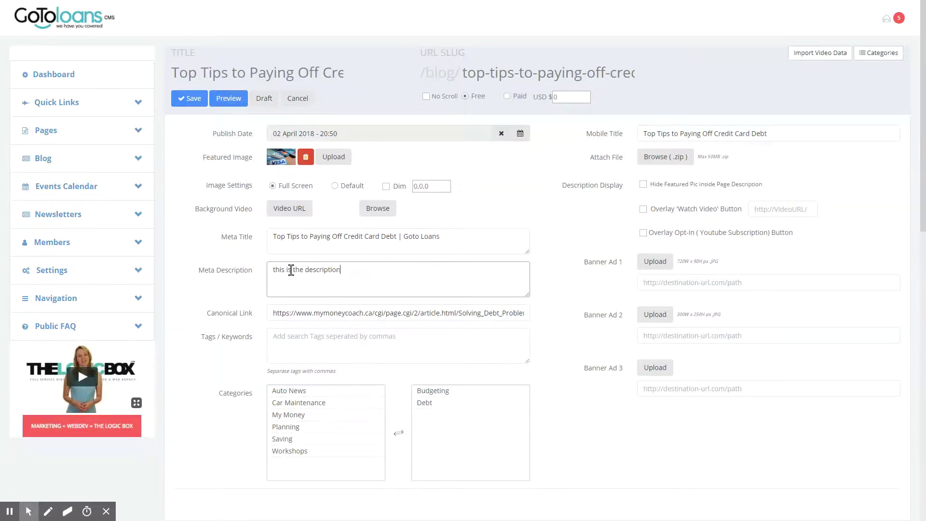
click(297, 99)
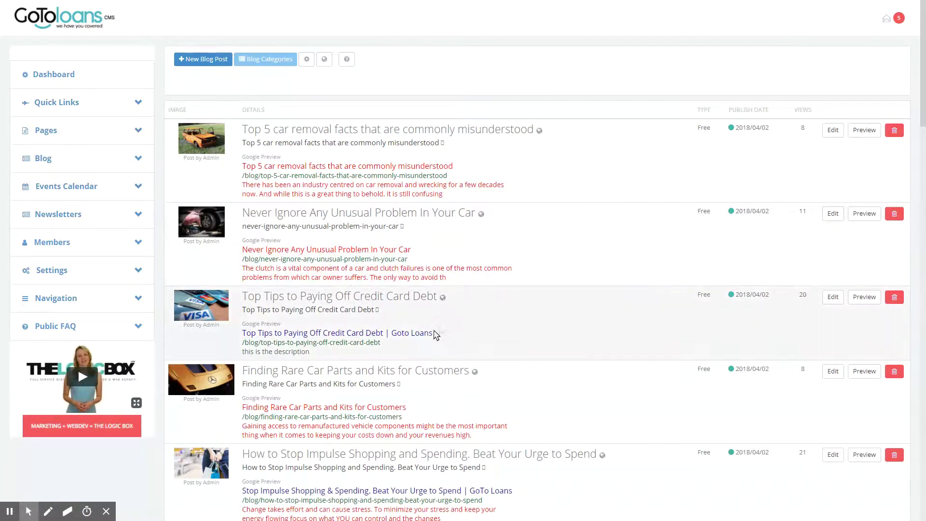
drag(314, 352, 242, 356)
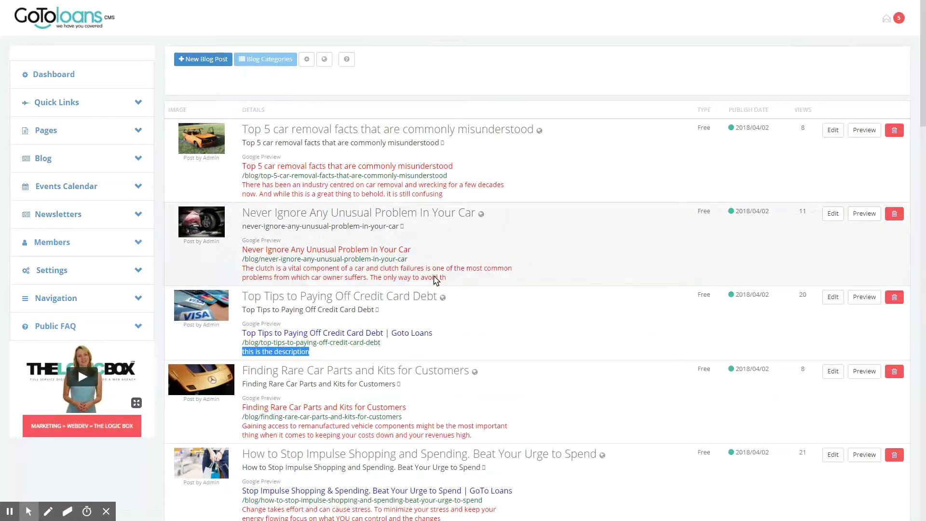
click(321, 353)
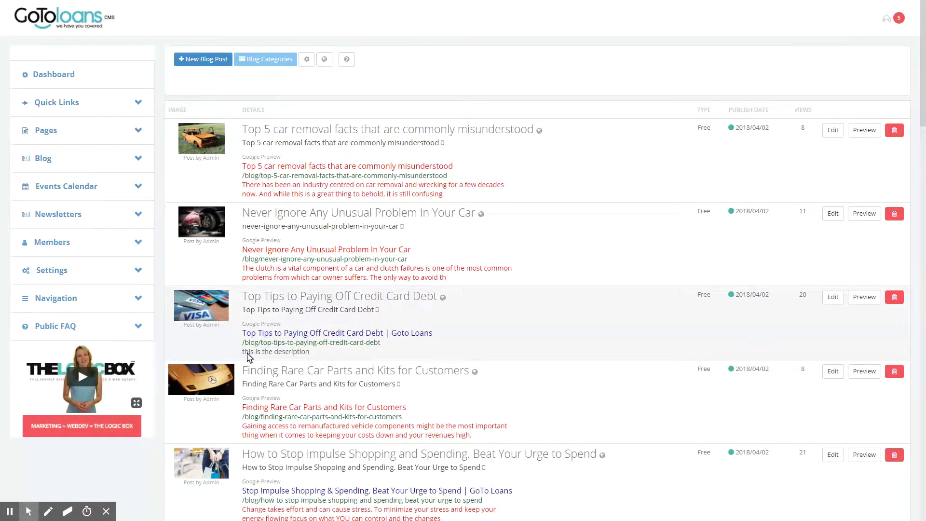
Try to clear the meta description of the "Top Tips to Paying Off Credit Card Debt" post and return to the post list.
click(837, 298)
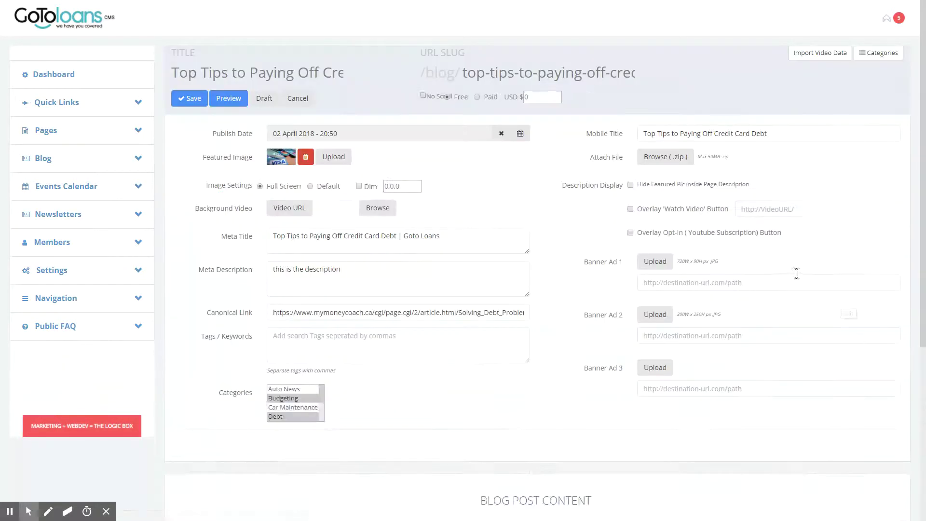
triple_click(380, 271)
key(BackSpace)
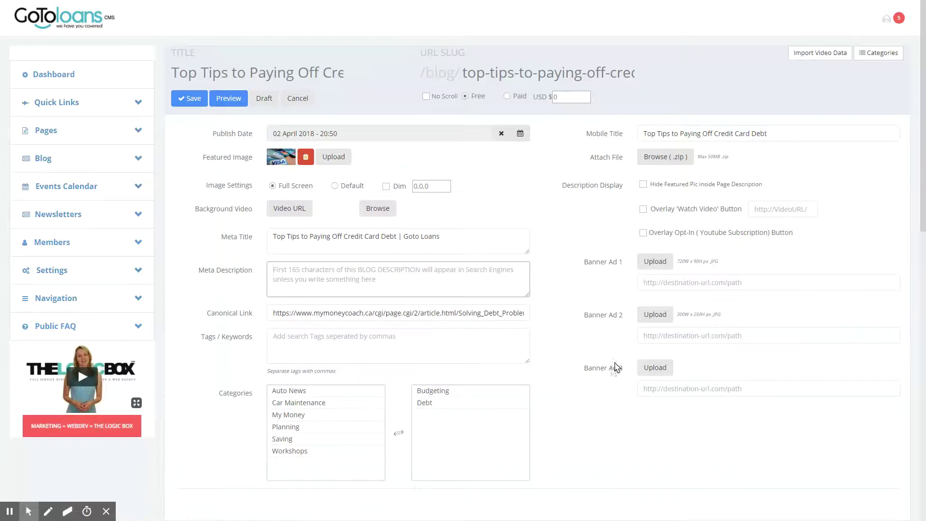
click(298, 99)
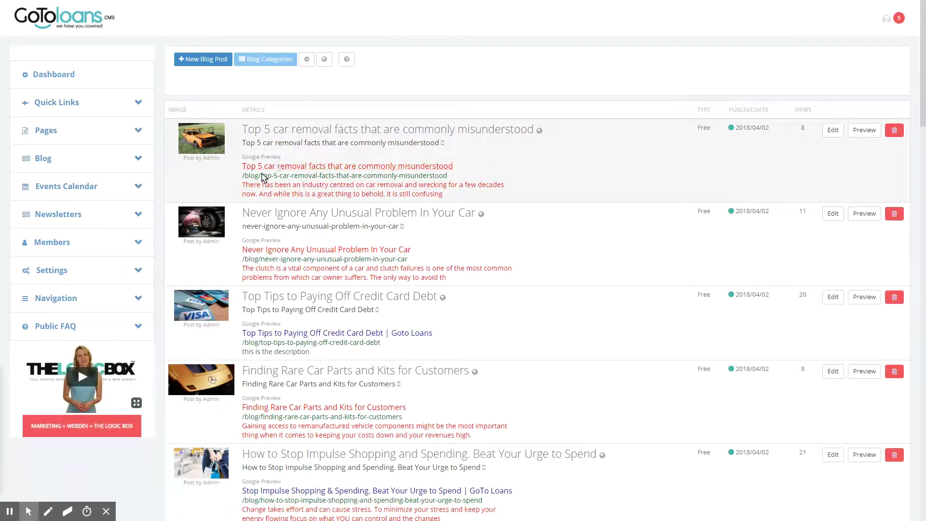
Highlight the URL slug of the "Top 5 car removal facts that are commonly misunderstood" post and preview the post.
drag(262, 176, 449, 176)
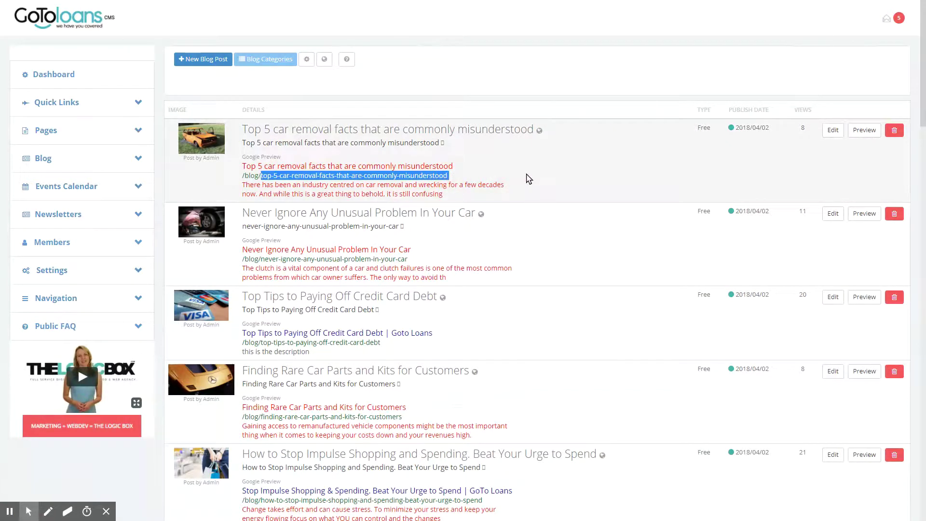
click(504, 180)
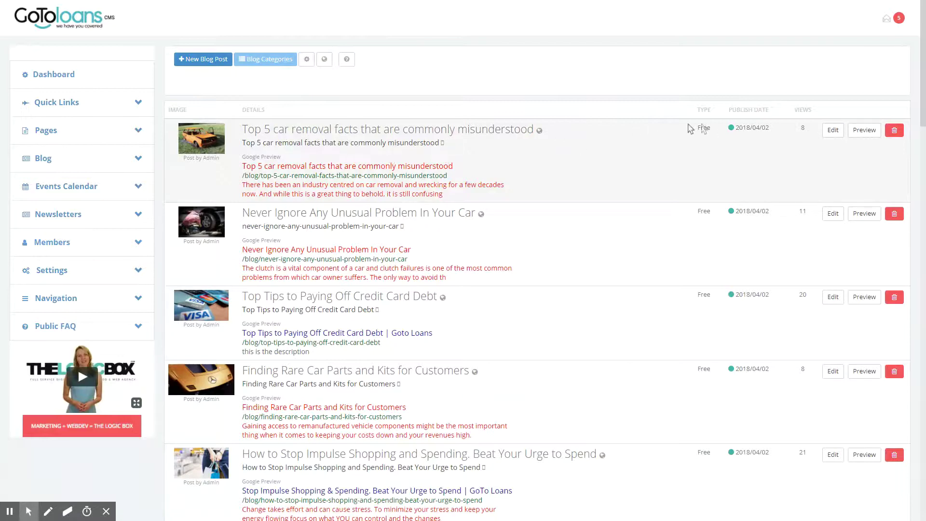
click(864, 134)
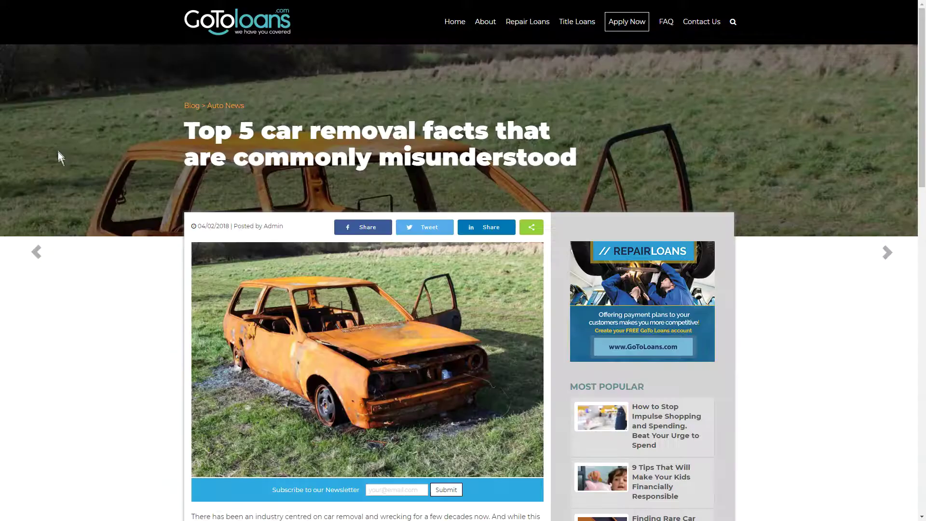
Skim the previewed post from start to end and highlight its title, publish date and author line.
scroll(476, 210, down, 10)
scroll(476, 211, down, 5)
key(Home)
drag(186, 129, 573, 160)
click(528, 159)
drag(196, 226, 283, 224)
click(211, 225)
View the post's LinkedIn share window and its full list of sharing services, closing each again.
click(495, 228)
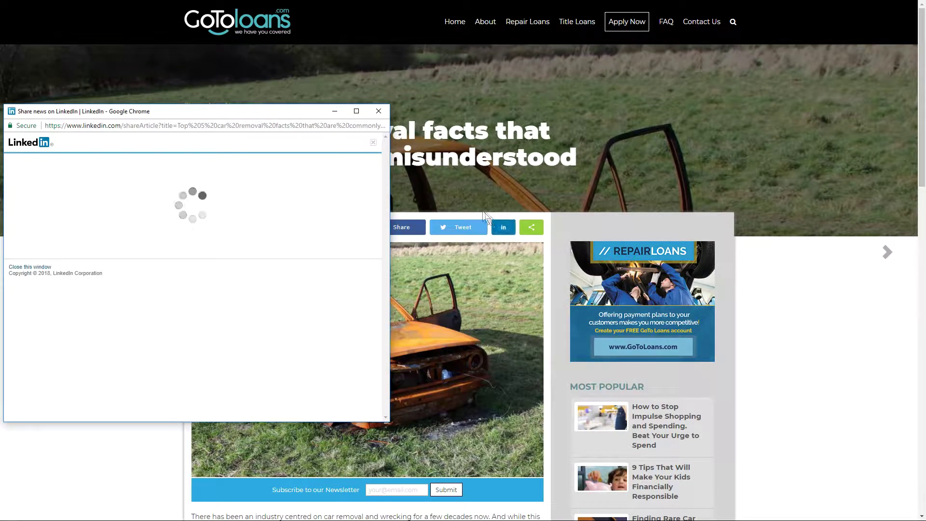
click(379, 112)
click(534, 228)
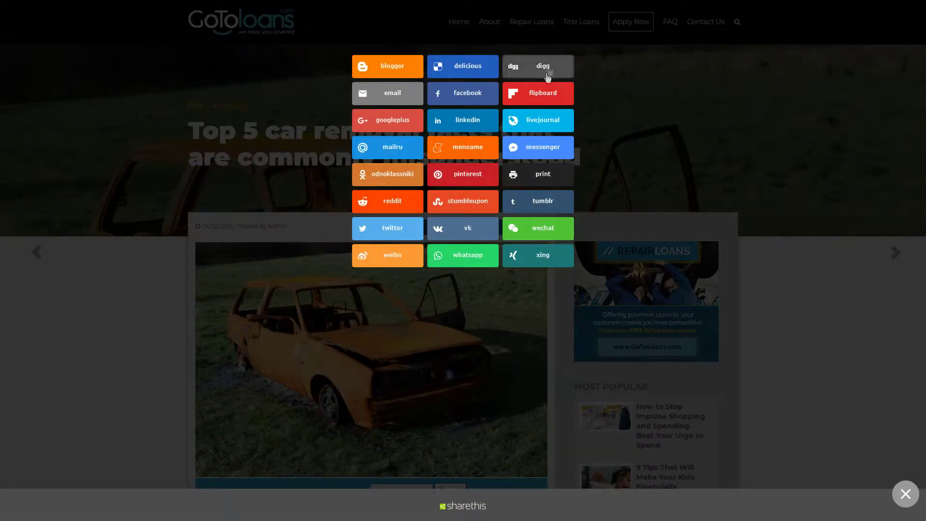
click(121, 277)
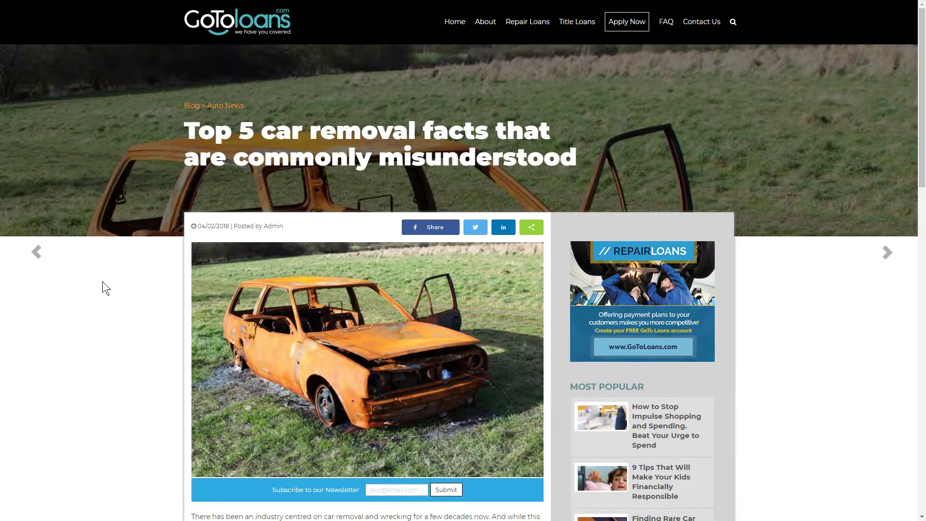
Examine the newsletter subscription form under the post's featured image and the matching Newsletters section in the CMS.
scroll(102, 282, down, 3)
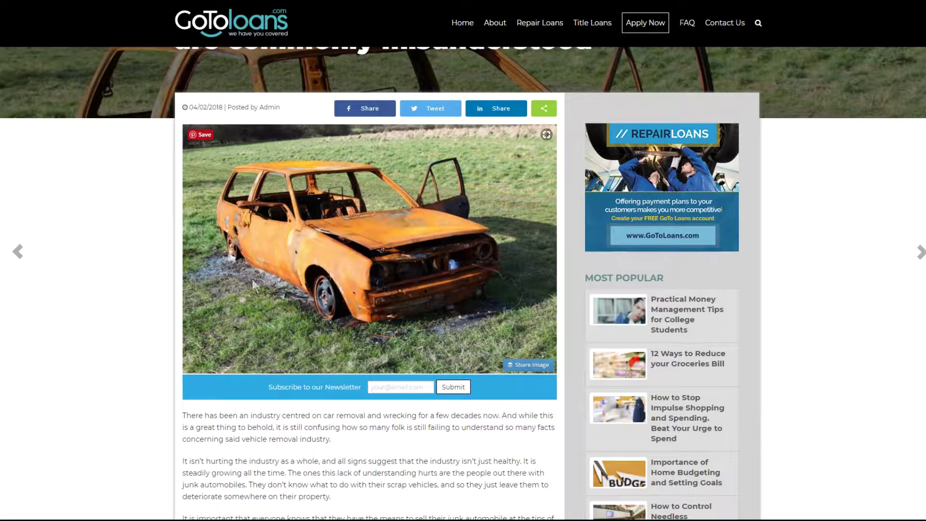
scroll(289, 314, down, 2)
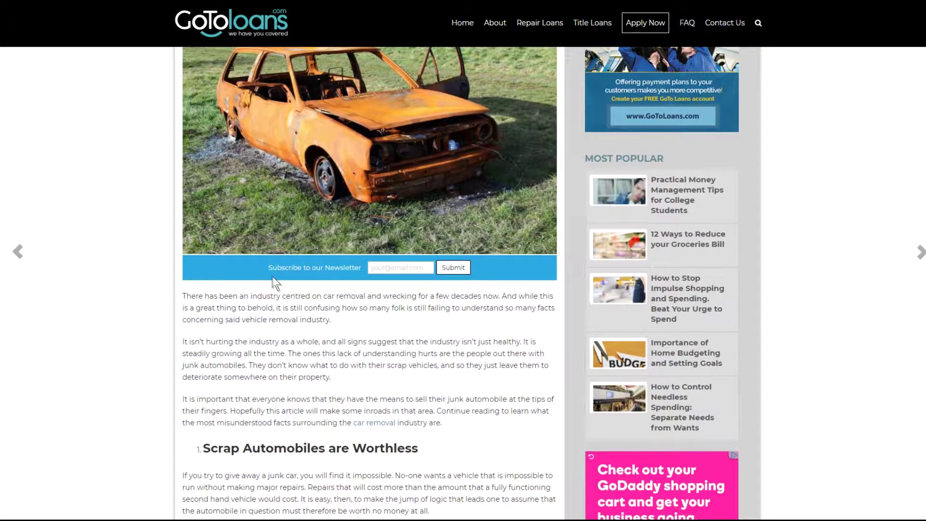
drag(363, 269, 189, 265)
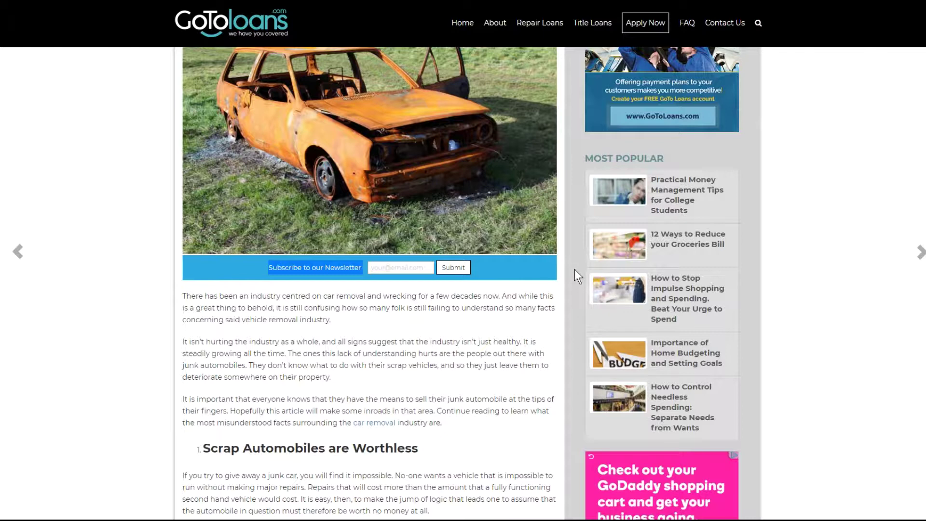
click(391, 266)
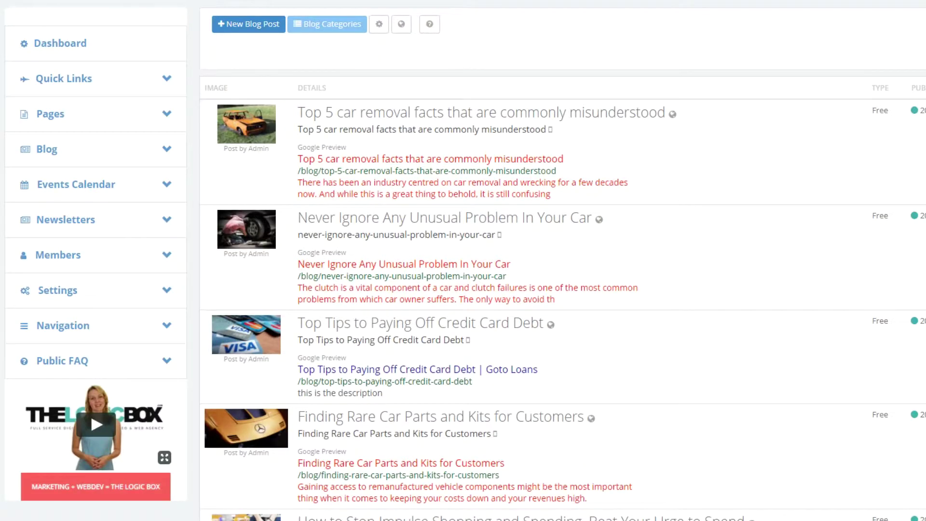
click(55, 222)
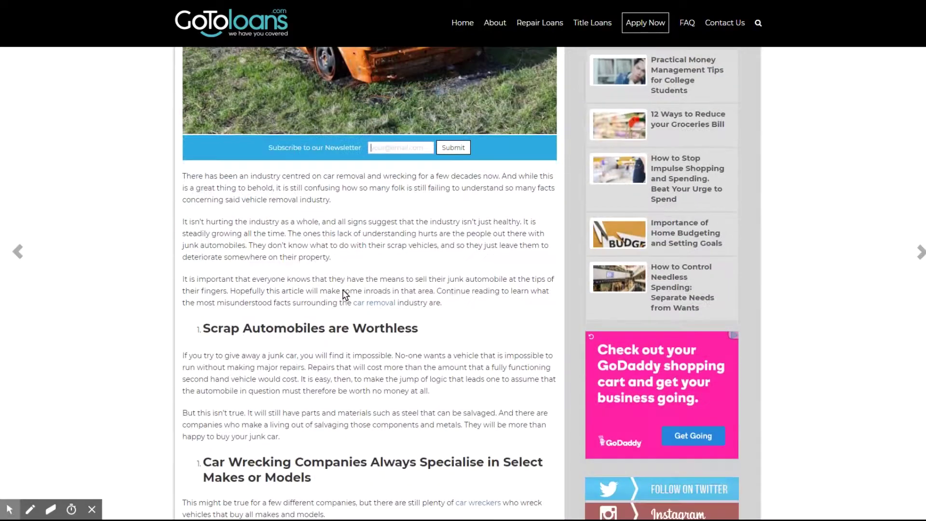
Examine the post's body text, highlighting the introductory paragraphs and the "Scrap Automobiles are Worthless" heading.
drag(183, 174, 481, 297)
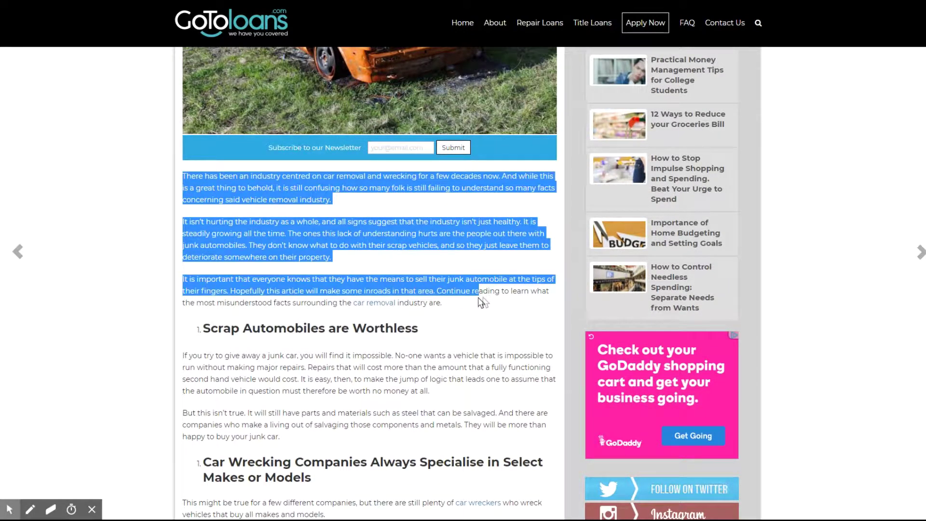
click(456, 303)
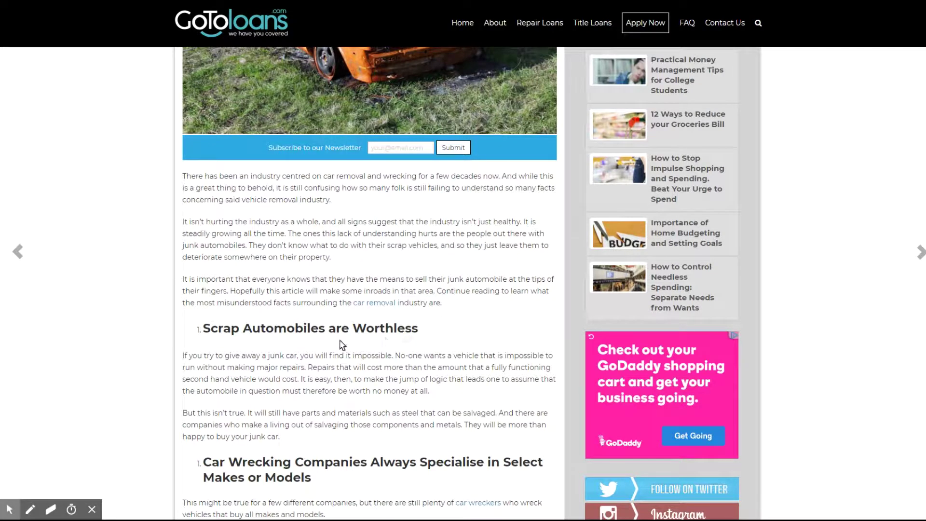
drag(205, 333, 426, 336)
scroll(426, 335, down, 7)
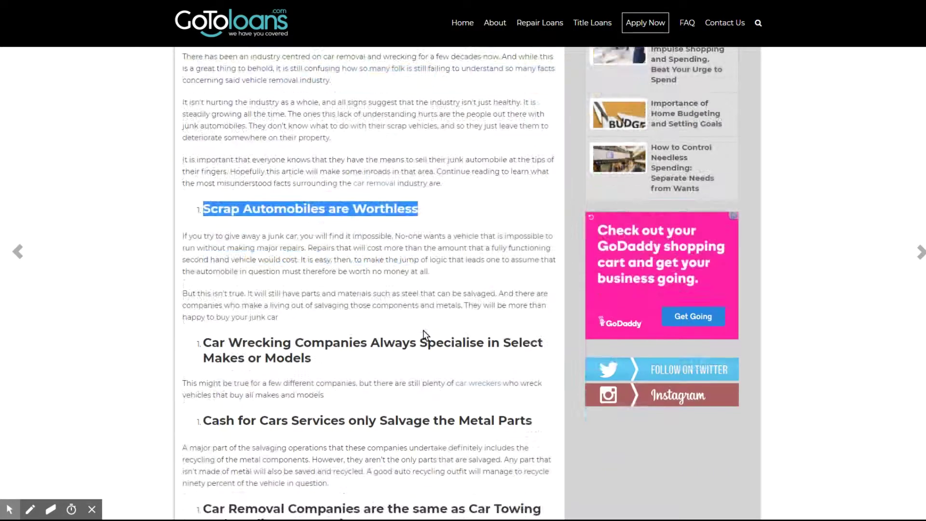
scroll(395, 318, up, 5)
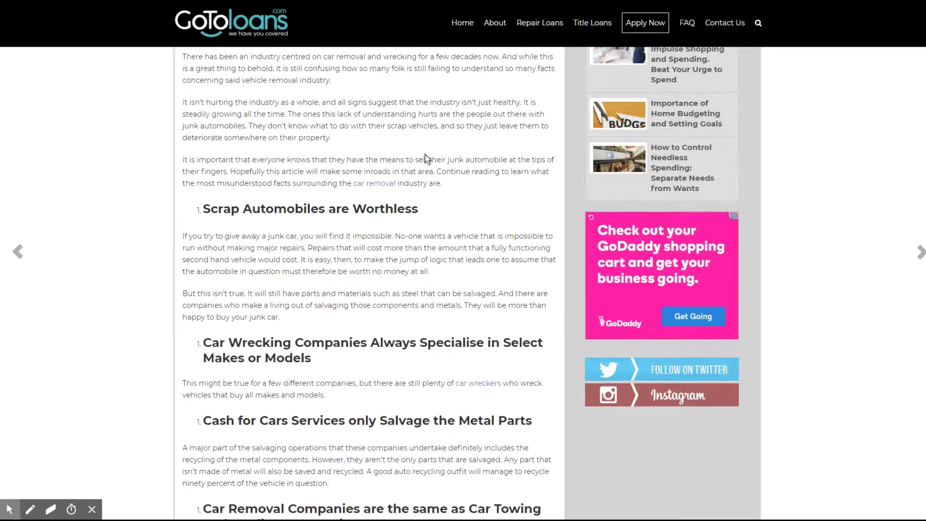
scroll(427, 160, up, 6)
scroll(355, 337, down, 2)
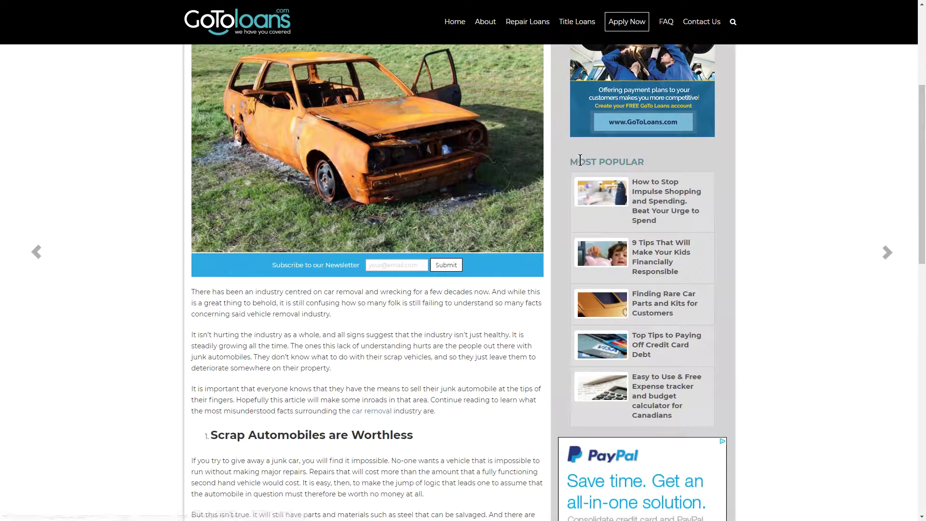
Highlight the Most Popular heading beside the post and look through the content below it.
drag(570, 161, 635, 160)
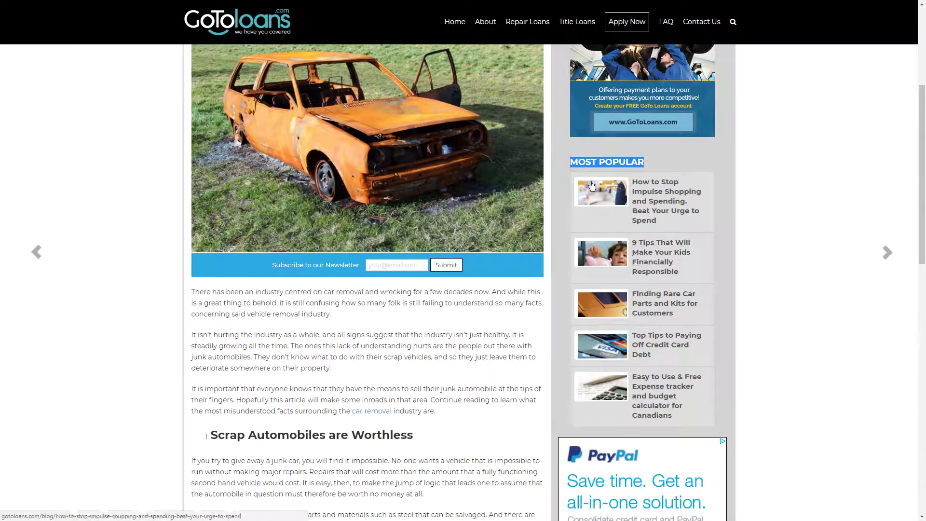
click(759, 193)
scroll(728, 226, down, 5)
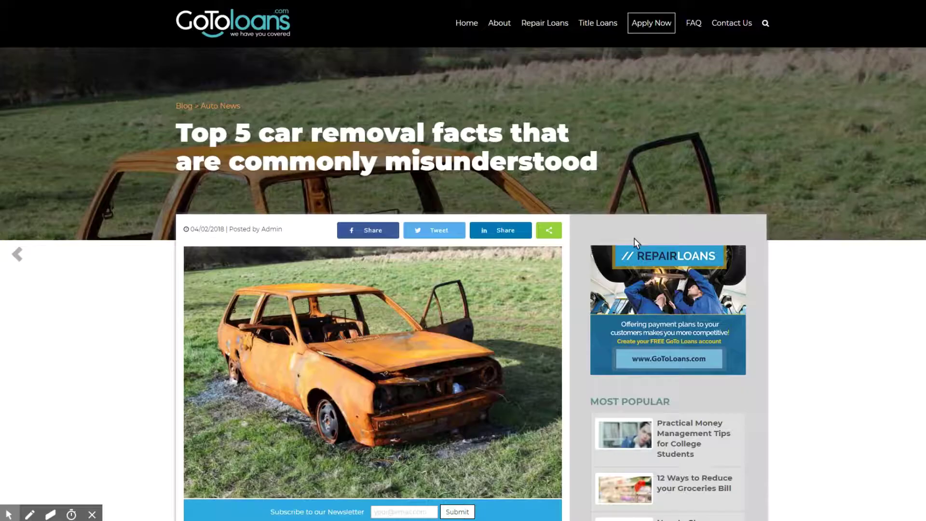
Go to the main blog page and search the posts for "how to".
click(195, 109)
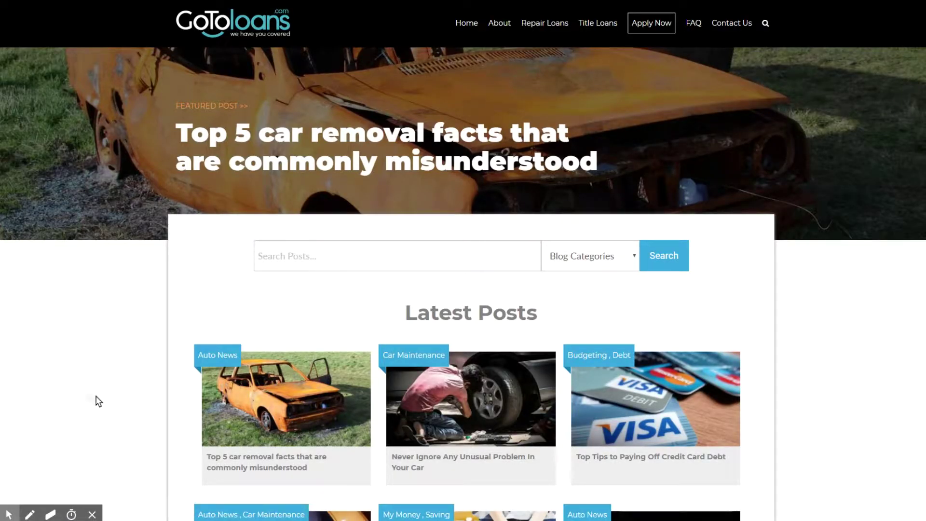
drag(357, 410, 27, 309)
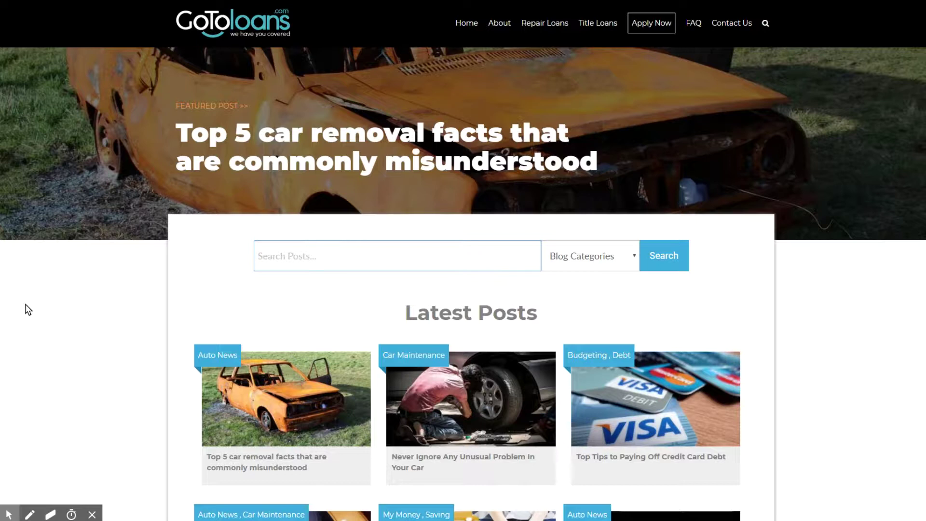
text(how)
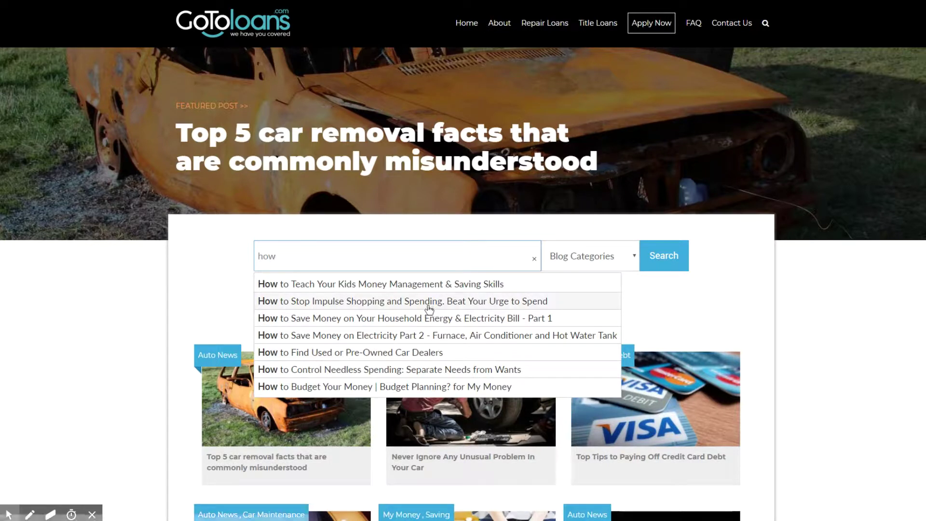
text( to)
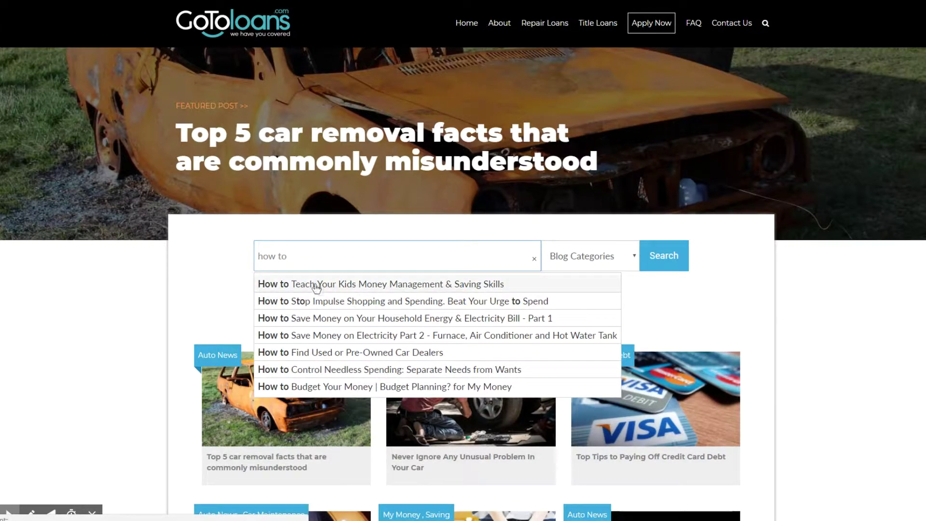
Filter the blog by the Auto News category and open one of the listed posts.
click(626, 256)
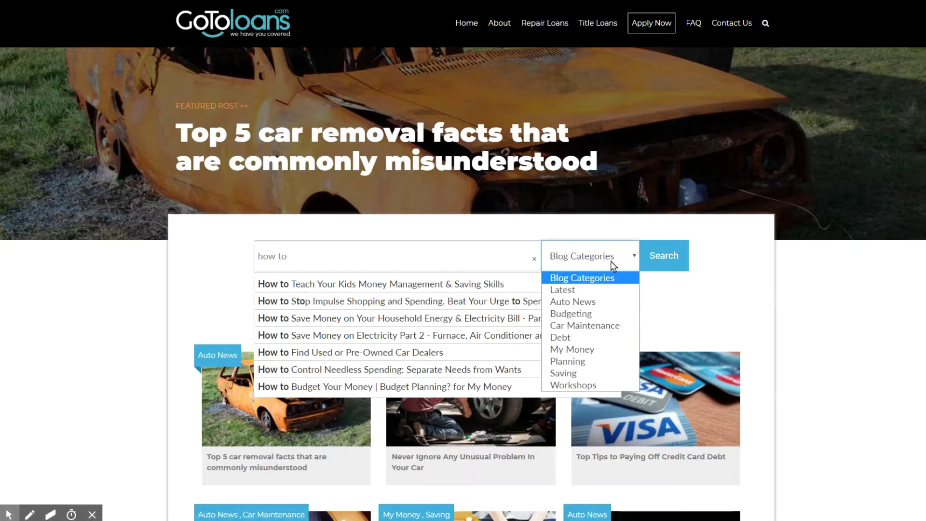
click(583, 302)
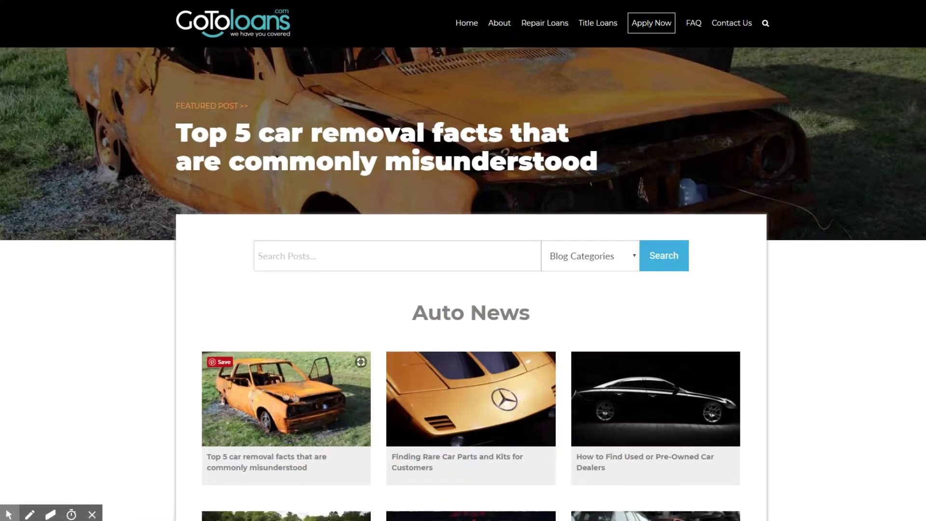
scroll(292, 397, down, 3)
click(435, 283)
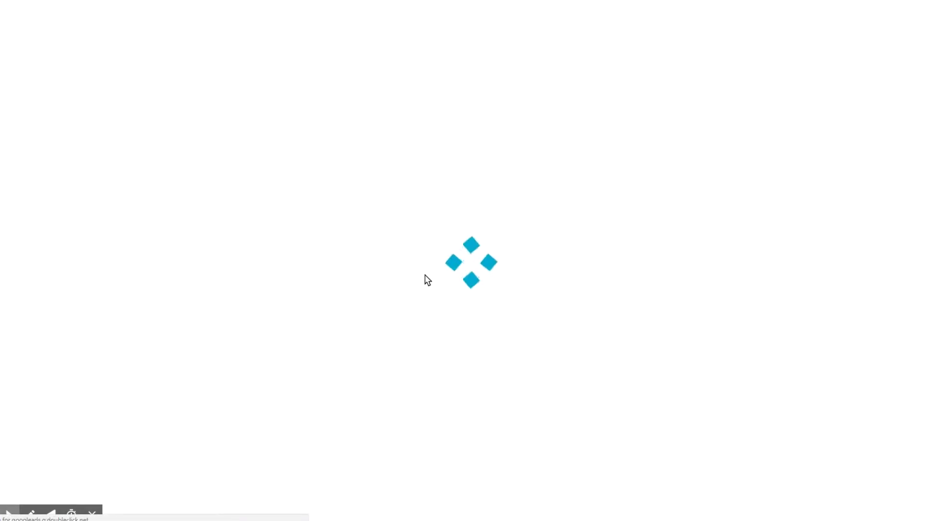